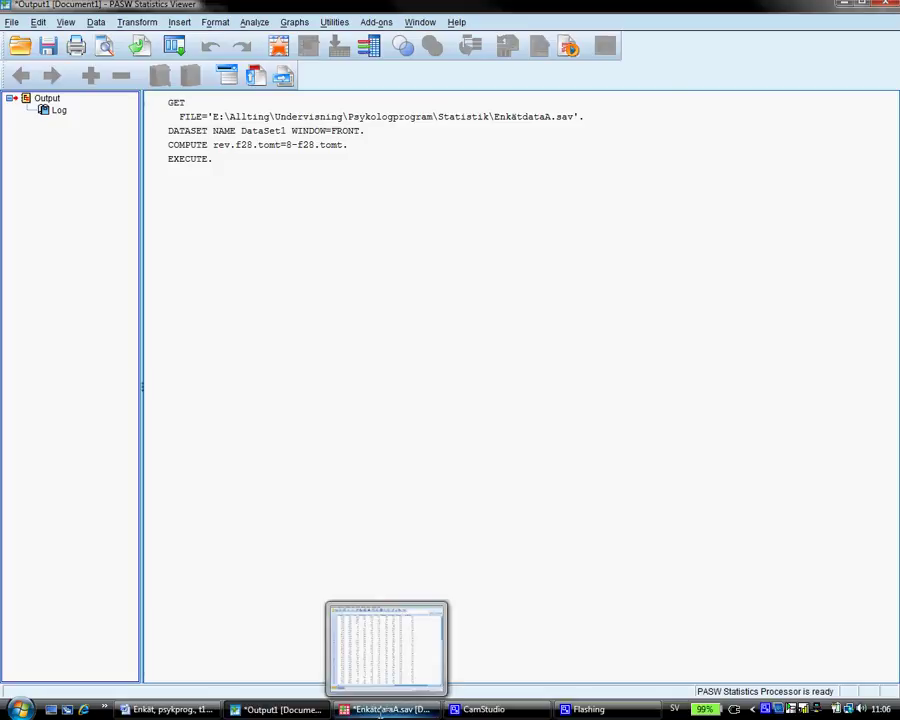
Start computing a new variable in the EnkätdataA.sav dataset and name the target variable rev.f30.uttråkad
click(380, 710)
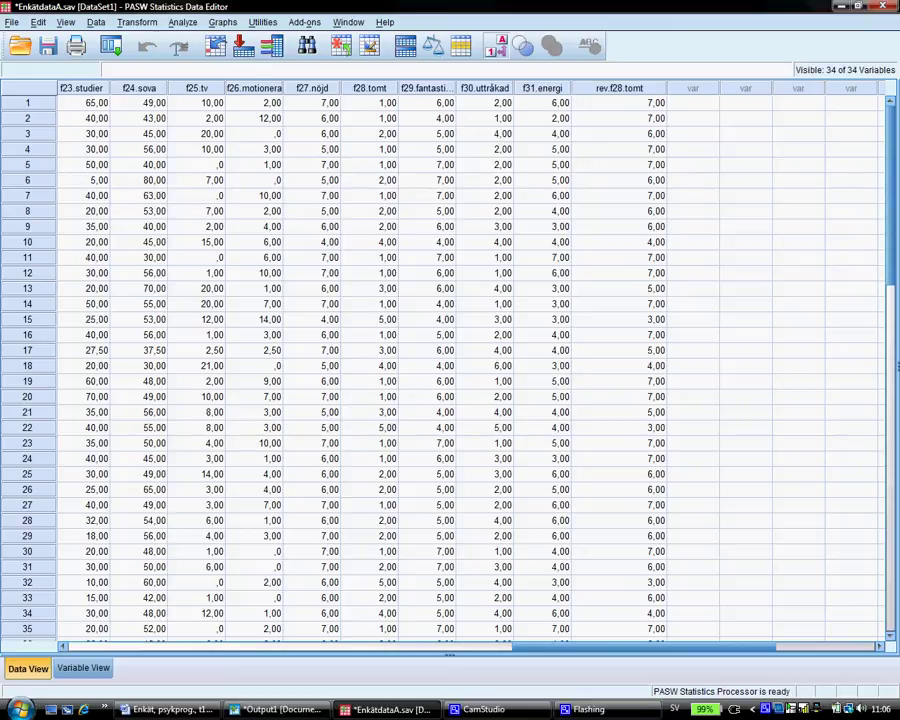
click(138, 21)
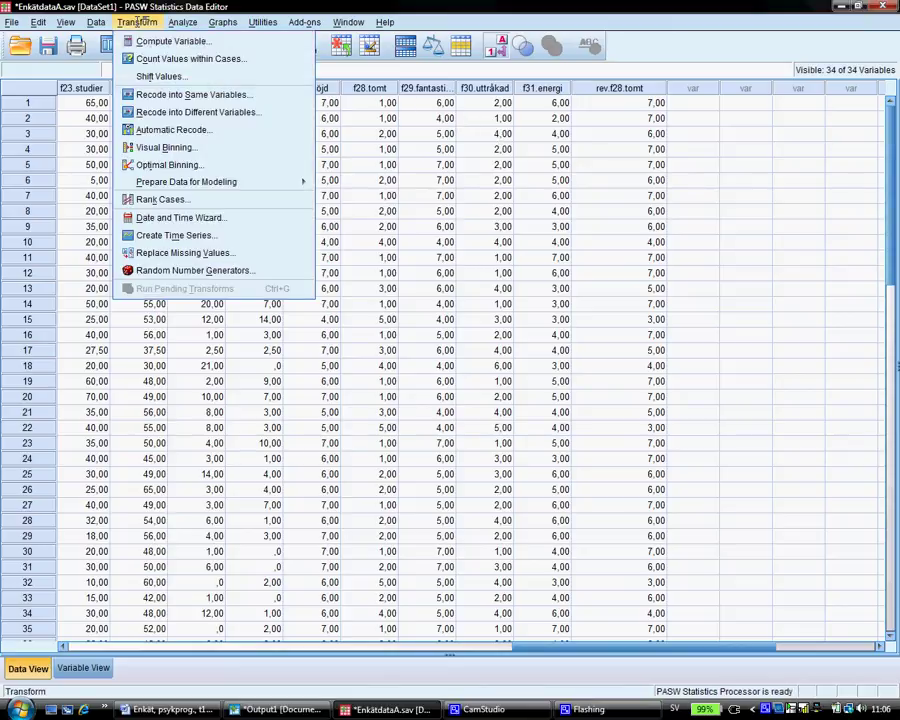
click(143, 41)
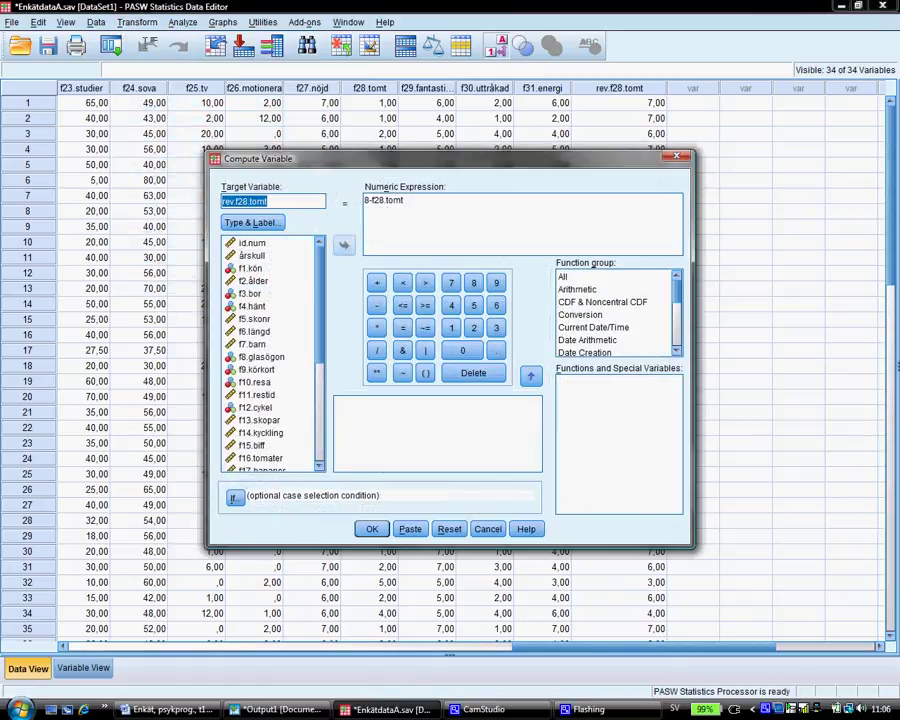
click(281, 201)
key(BackSpace)
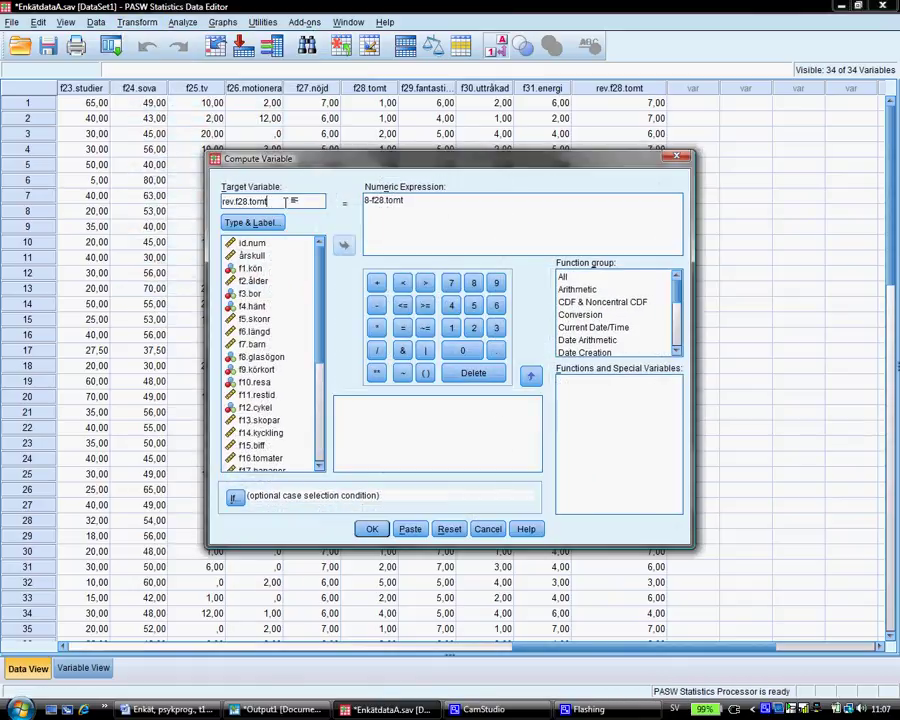
key(BackSpace)
key(BackSpace)
key(BackSpace)
key(BackSpace)
key(BackSpace)
key(BackSpace)
text(30.uttråkad)
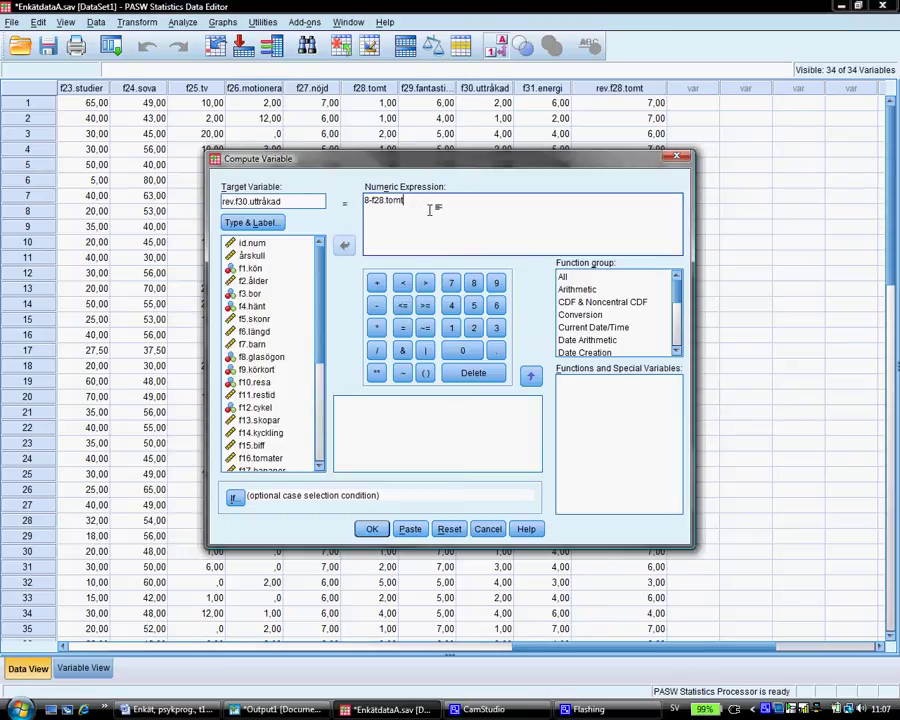
Set the numeric expression to 8-f30.uttråkad and run the computation
key(BackSpace)
key(BackSpace)
key(BackSpace)
key(BackSpace)
key(BackSpace)
key(BackSpace)
key(BackSpace)
key(BackSpace)
drag(328, 252, 328, 367)
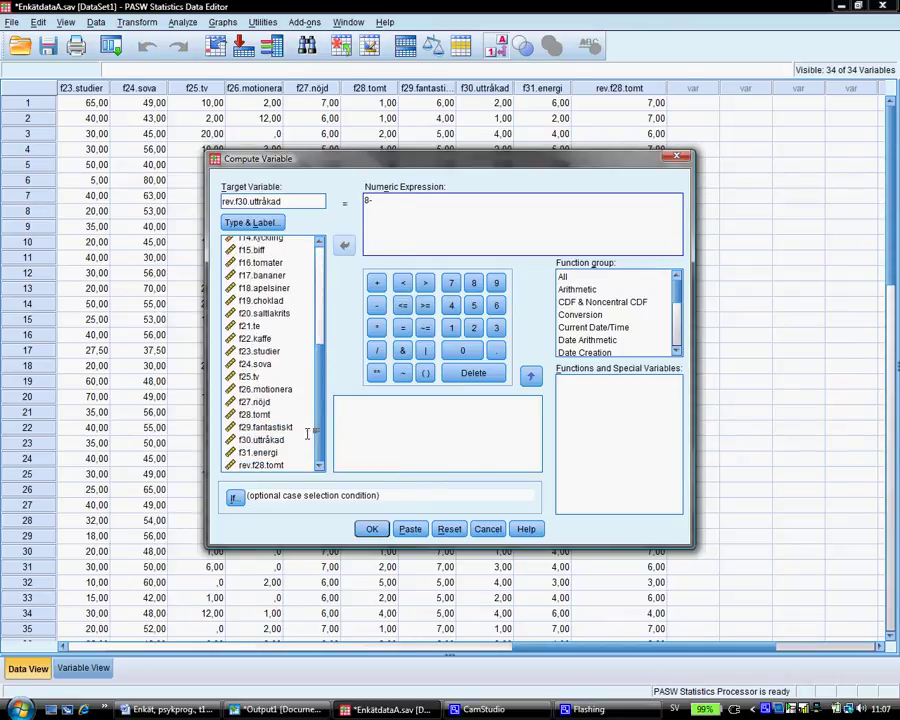
click(262, 440)
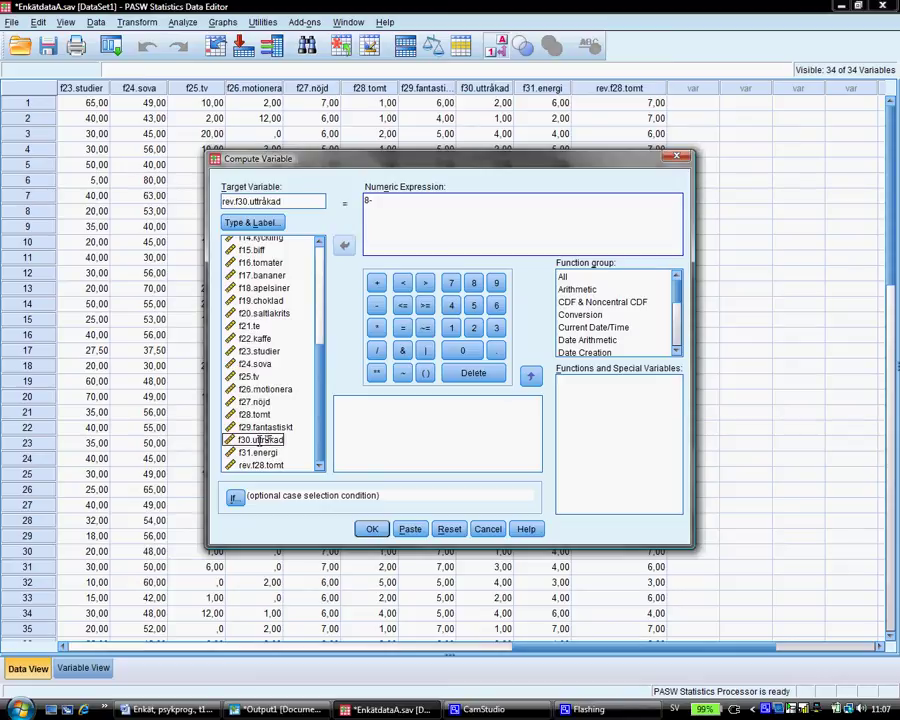
double_click(264, 440)
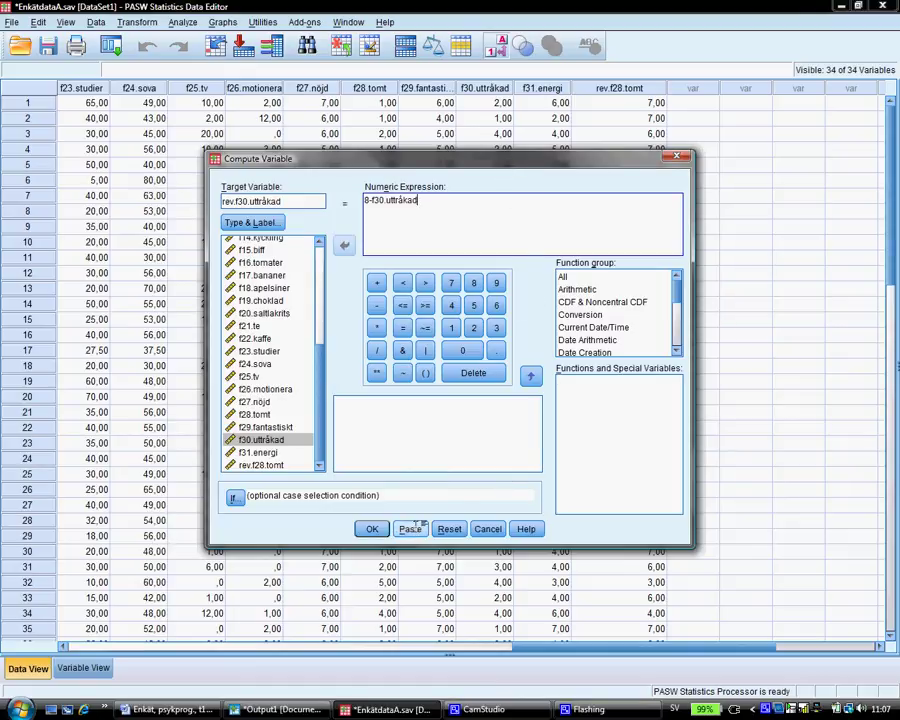
click(372, 529)
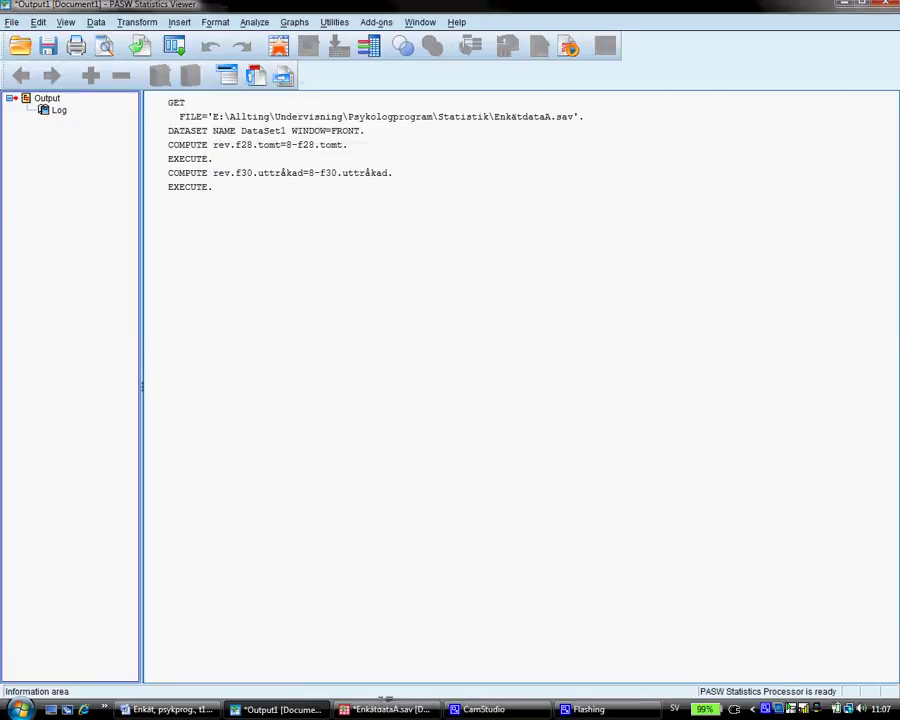
Return to the EnkätdataA.sav data and start another variable computation with lifesat as the target variable
click(388, 710)
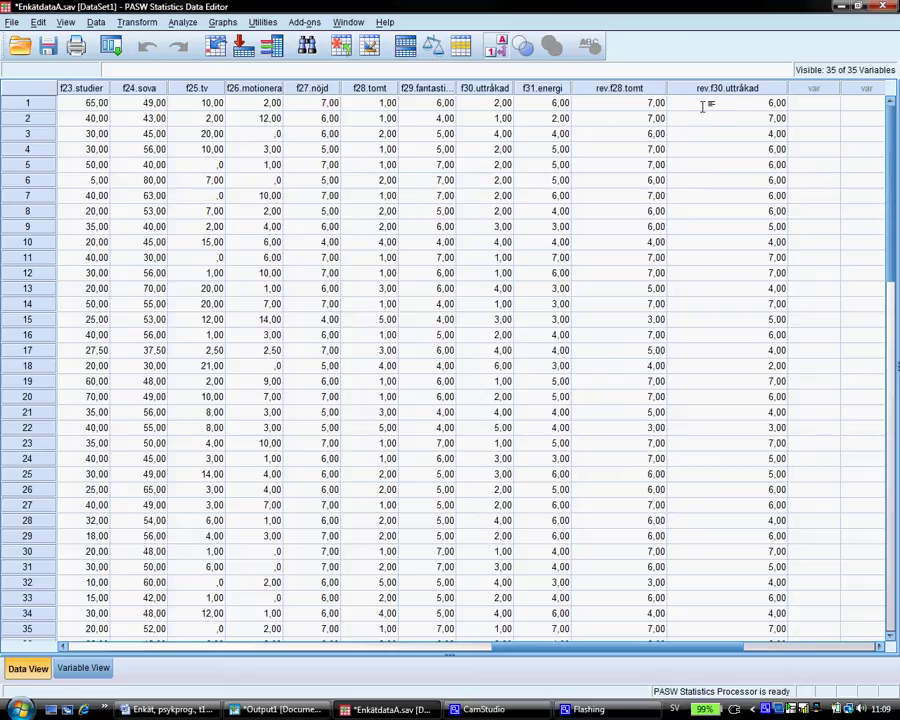
click(143, 19)
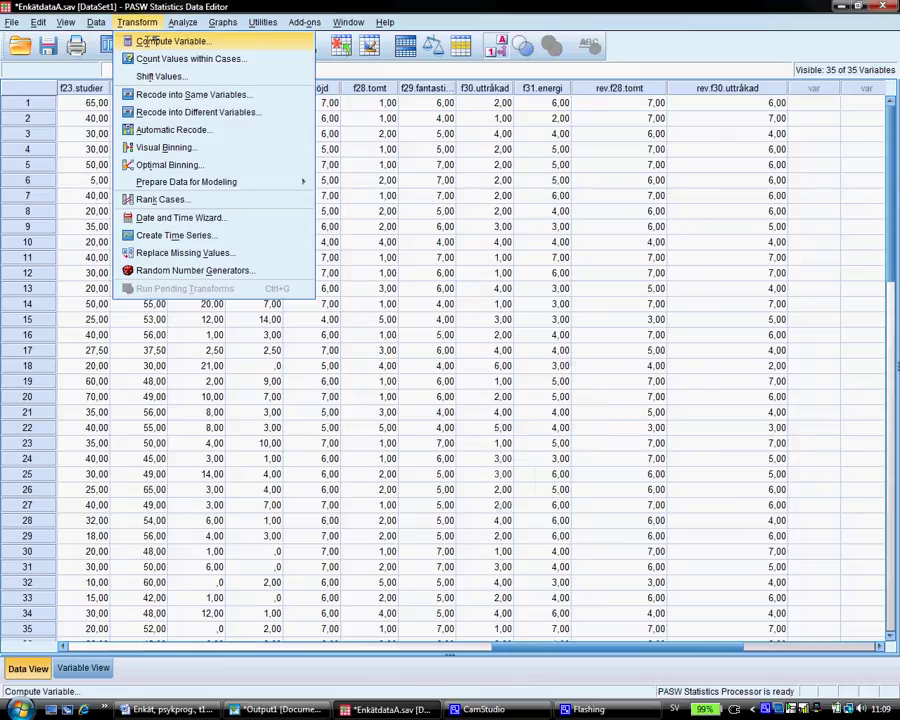
click(146, 40)
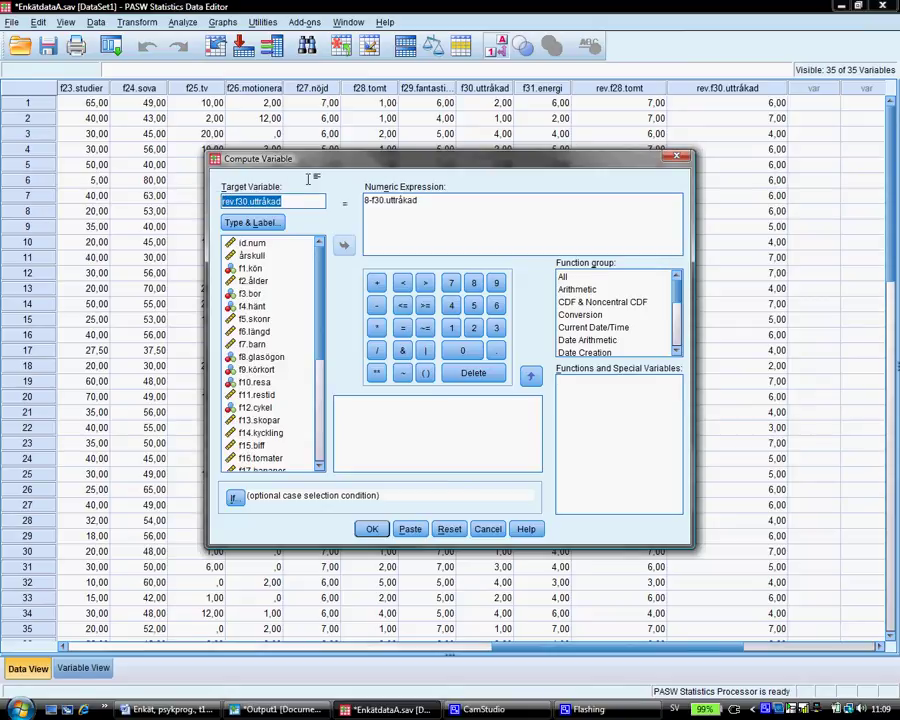
key(BackSpace)
text(li)
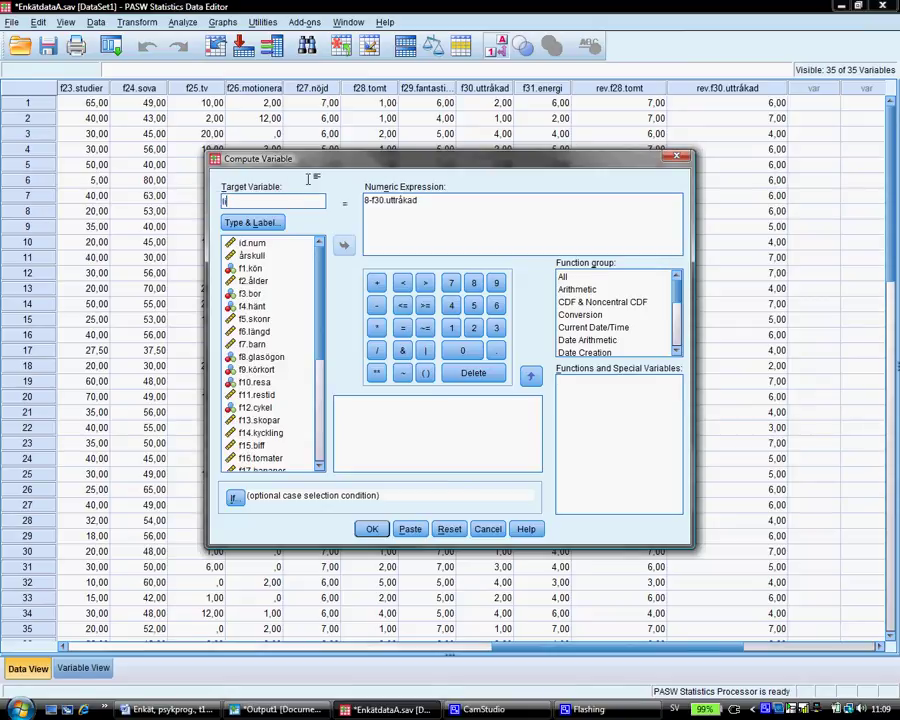
text(fesat)
Replace the numeric expression for lifesat with the start of a mean function, "mean("
drag(442, 201, 364, 201)
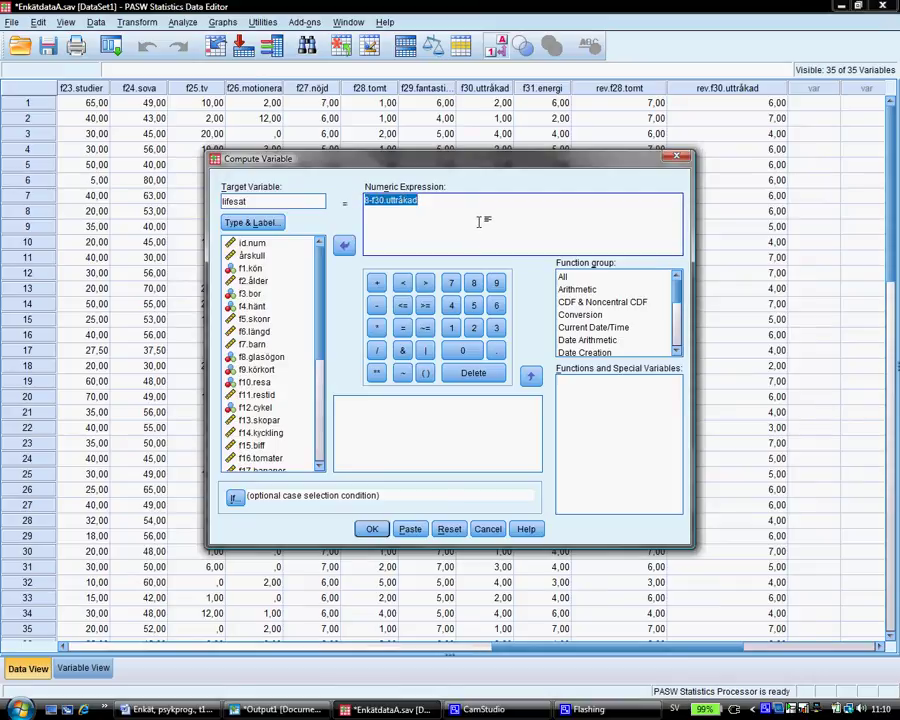
key(Delete)
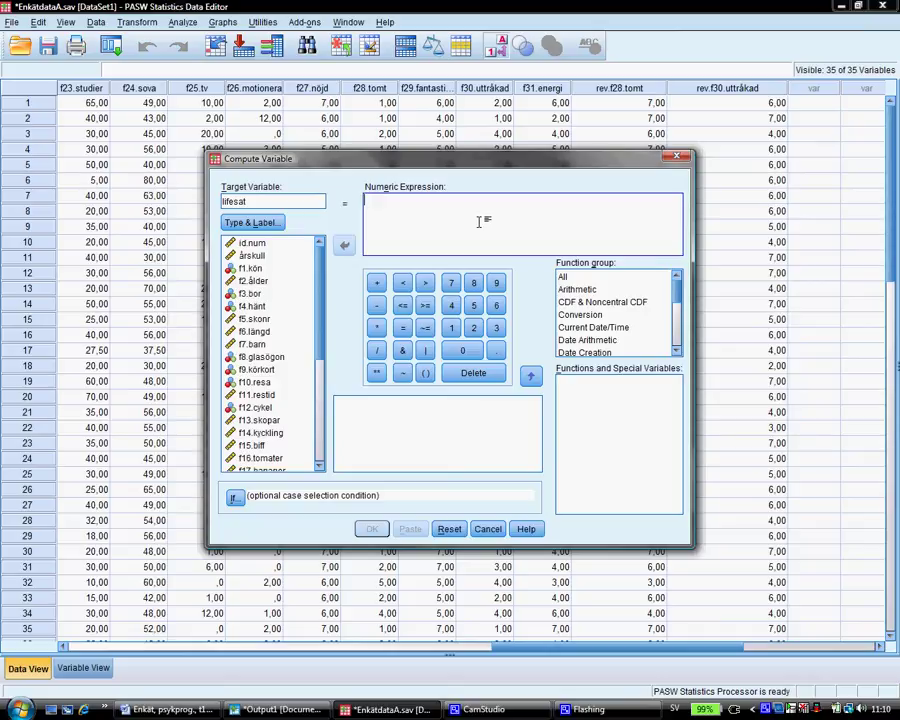
text(me)
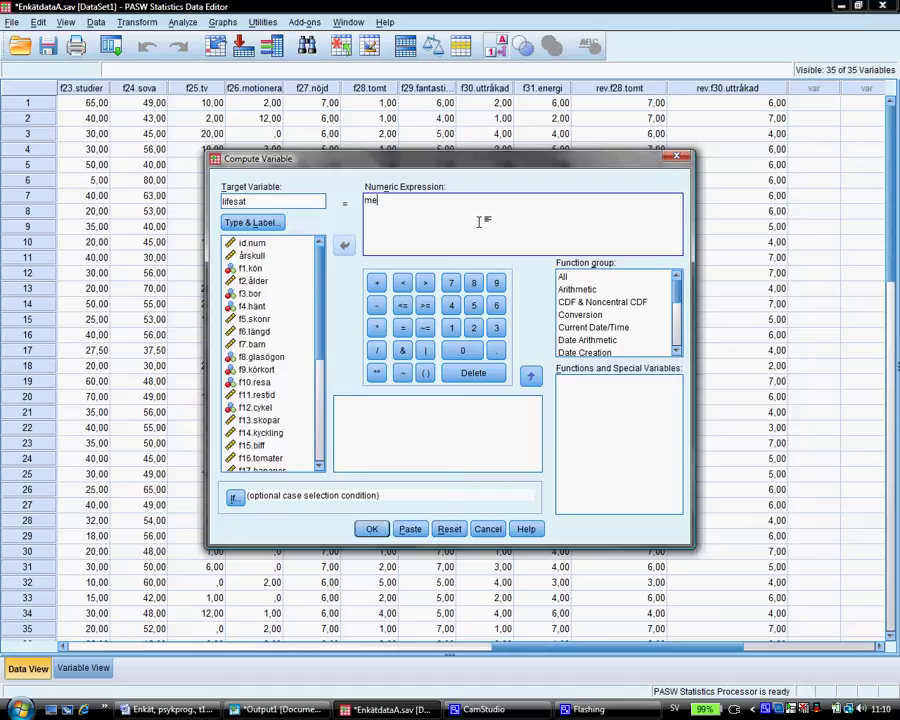
text(an)
mouse_move(678, 285)
mouse_down()
mouse_move(684, 351)
mouse_move(670, 281)
mouse_up()
text(()
drag(325, 263, 328, 370)
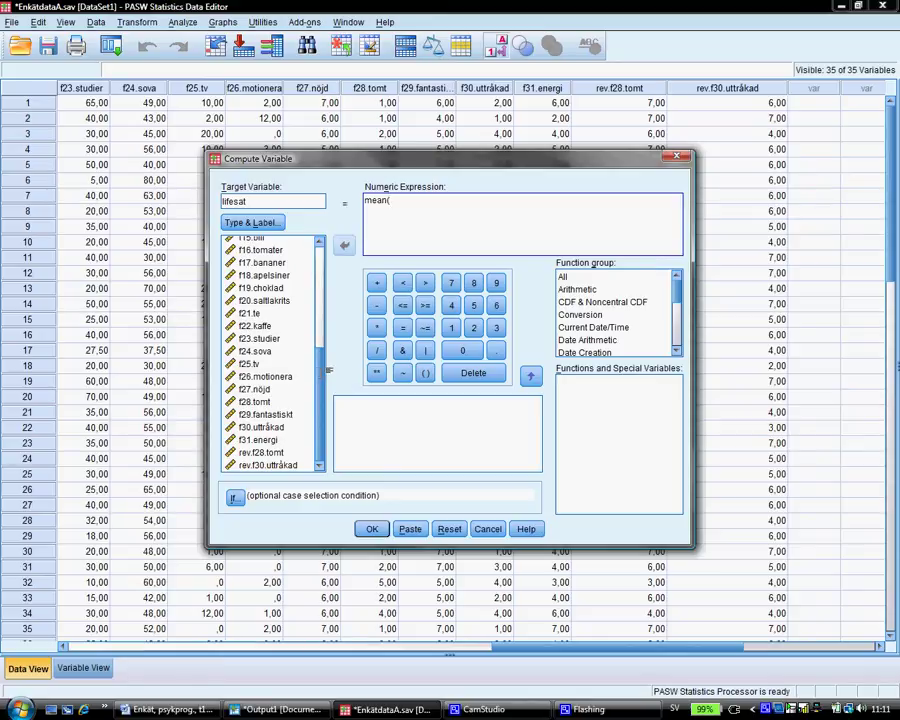
text(()
Enter f27.nöjd, f29.fantastiskt and f31.energi as comma-separated arguments of the mean function
click(255, 389)
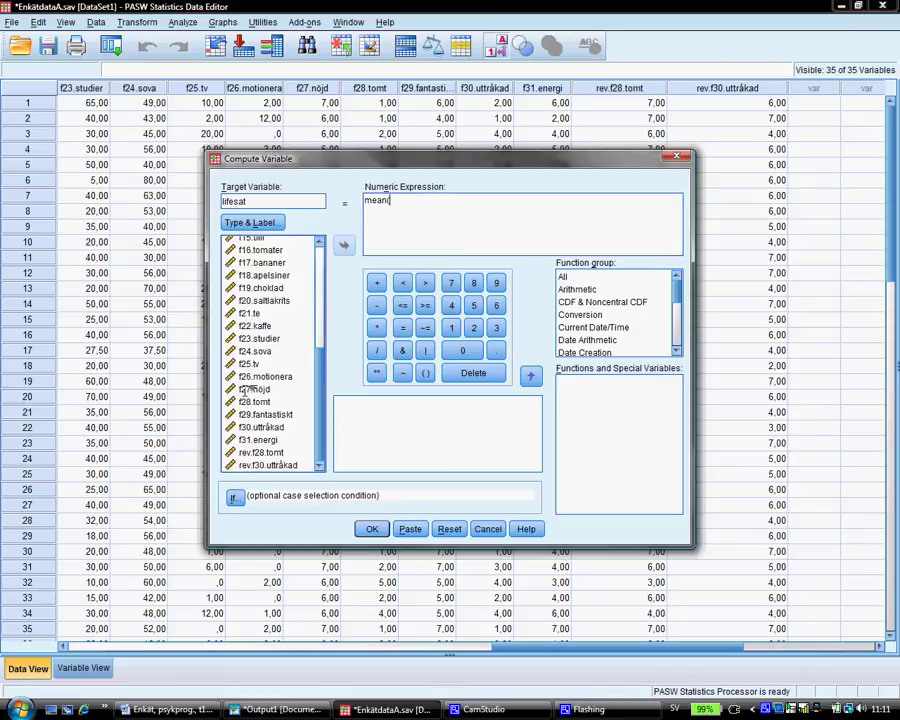
double_click(250, 389)
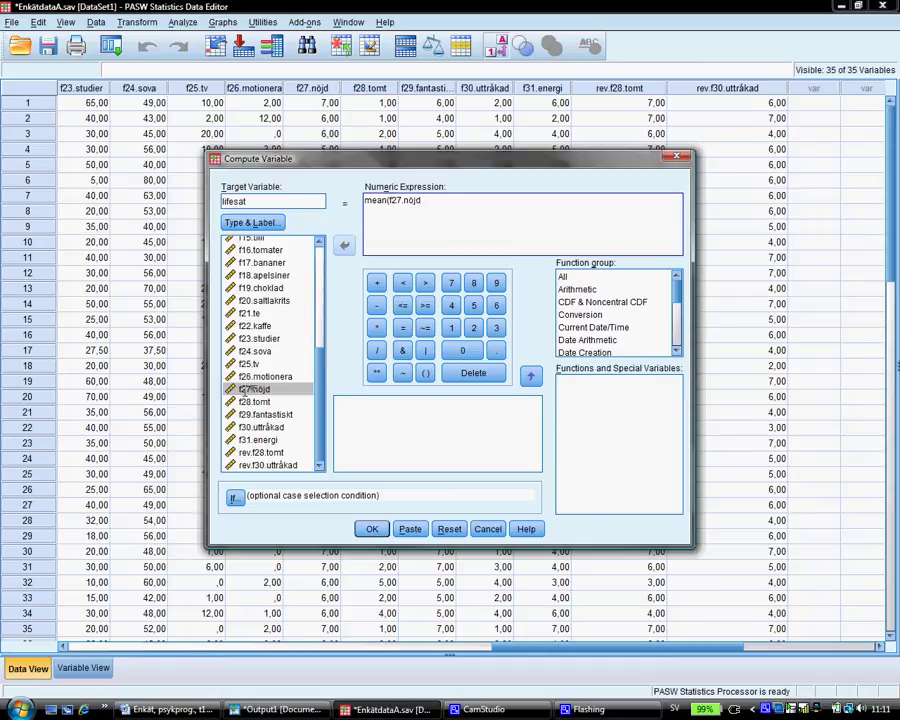
text(,)
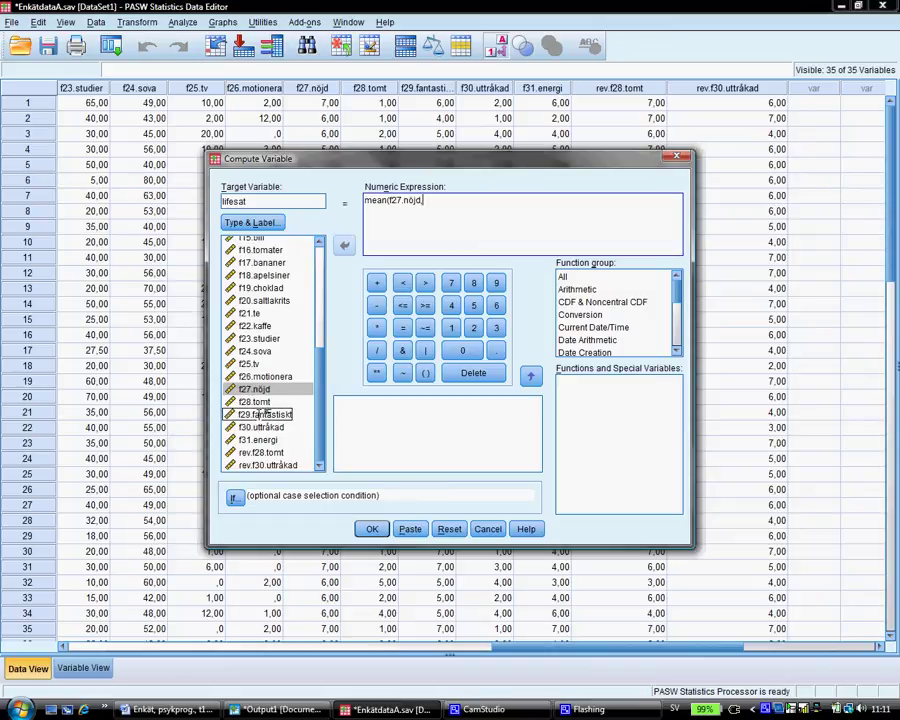
double_click(262, 413)
text(,)
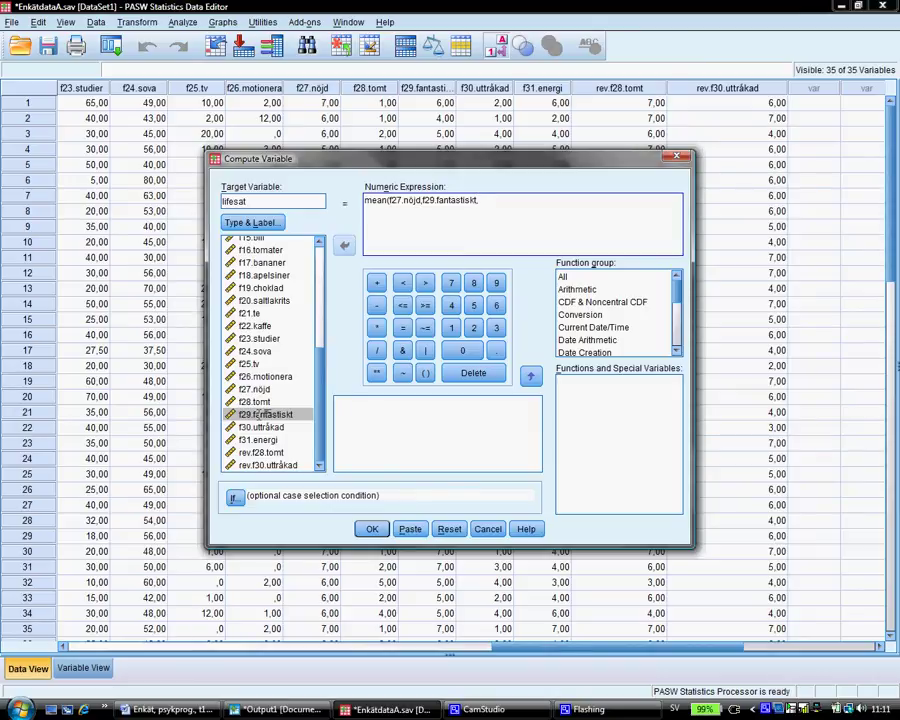
double_click(262, 440)
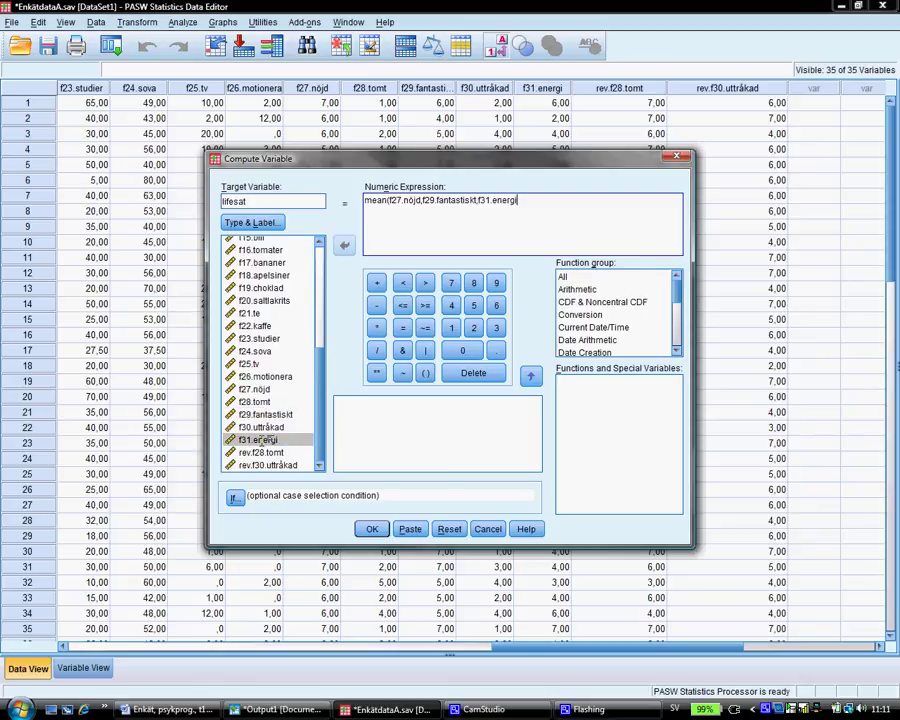
text(,)
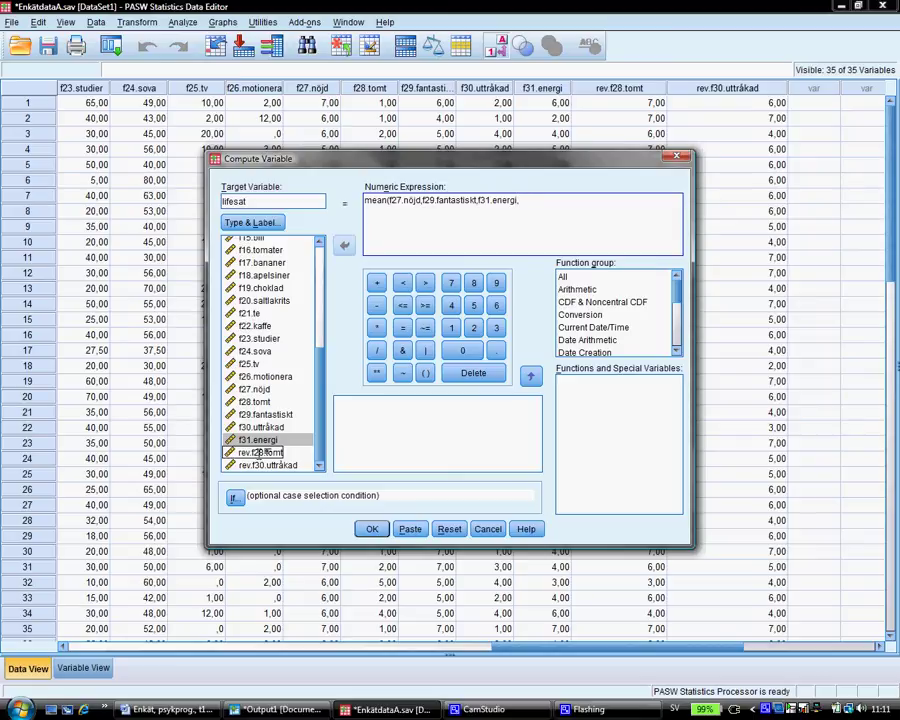
Complete the mean function with the reversed items rev.f28.tomt and rev.f30.uttråkad, and compute lifesat
double_click(258, 454)
text(,)
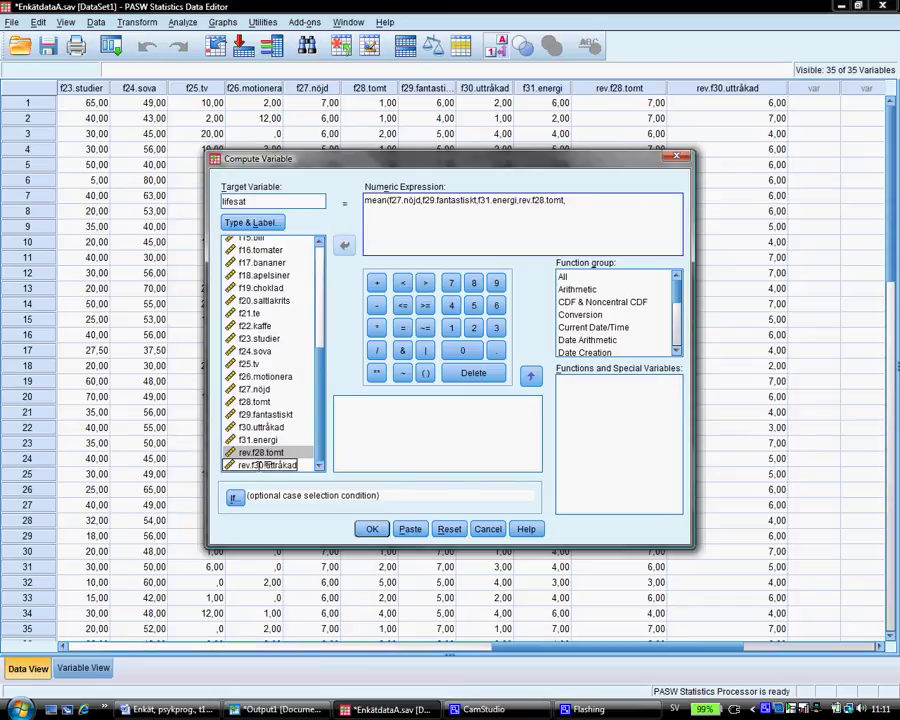
double_click(258, 466)
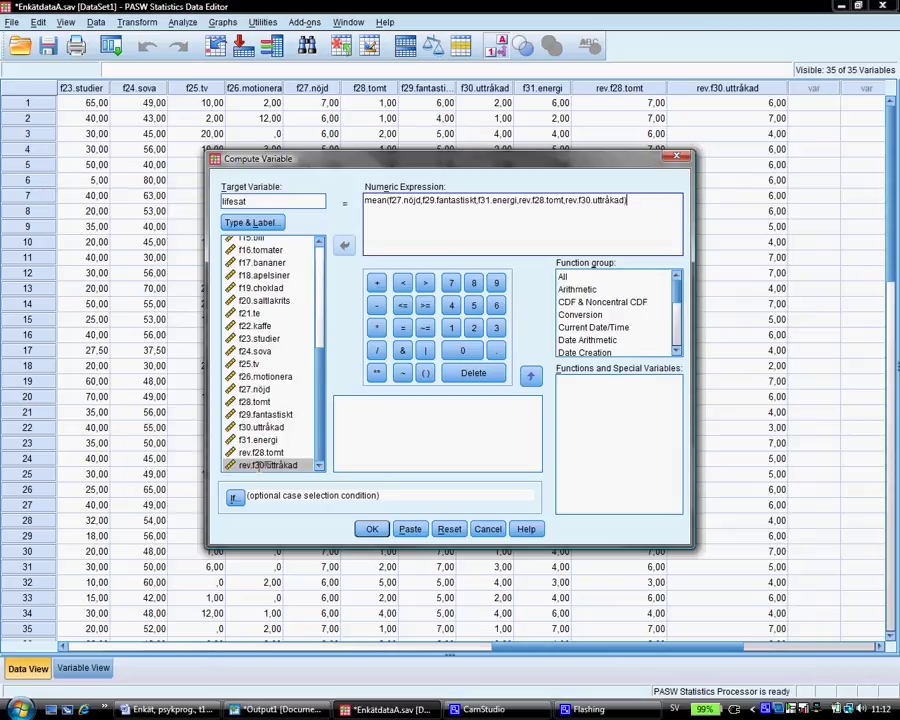
text())
click(373, 529)
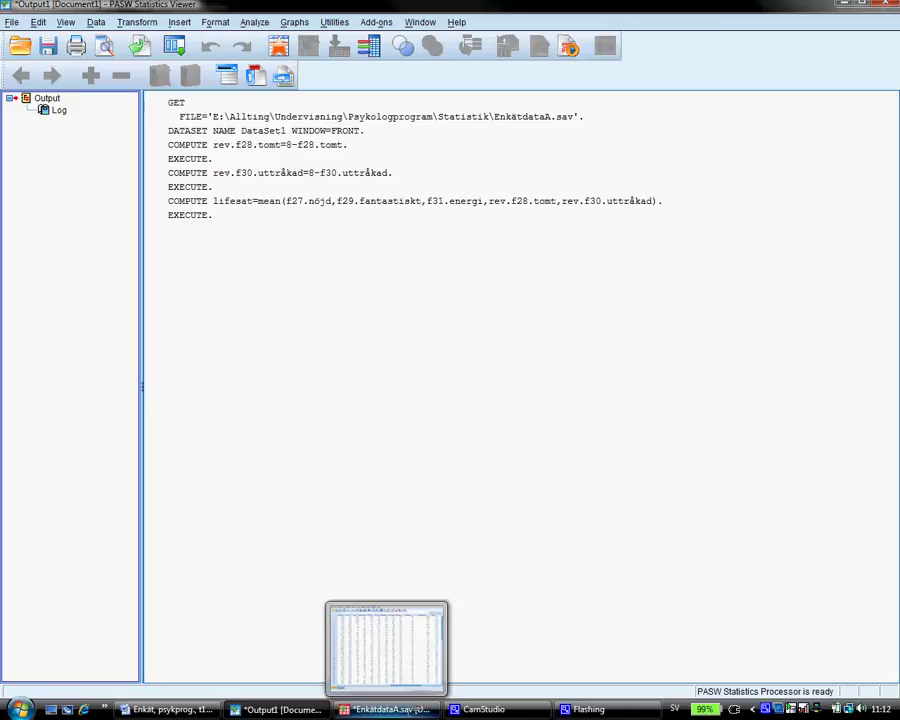
Return to the EnkätdataA.sav data and set up a legacy histogram with lifesat as its variable
click(415, 709)
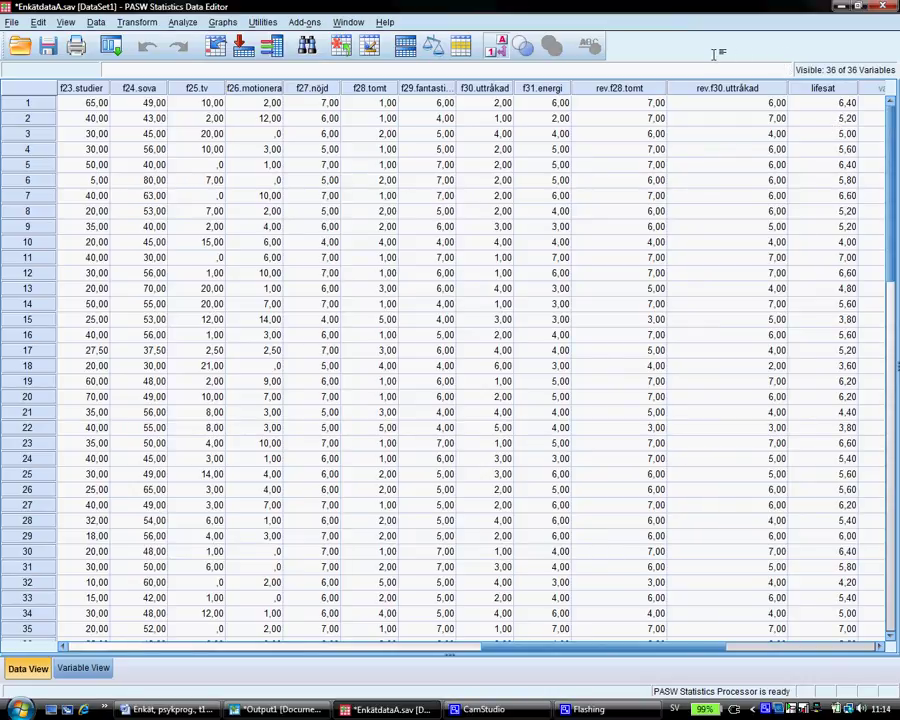
click(223, 21)
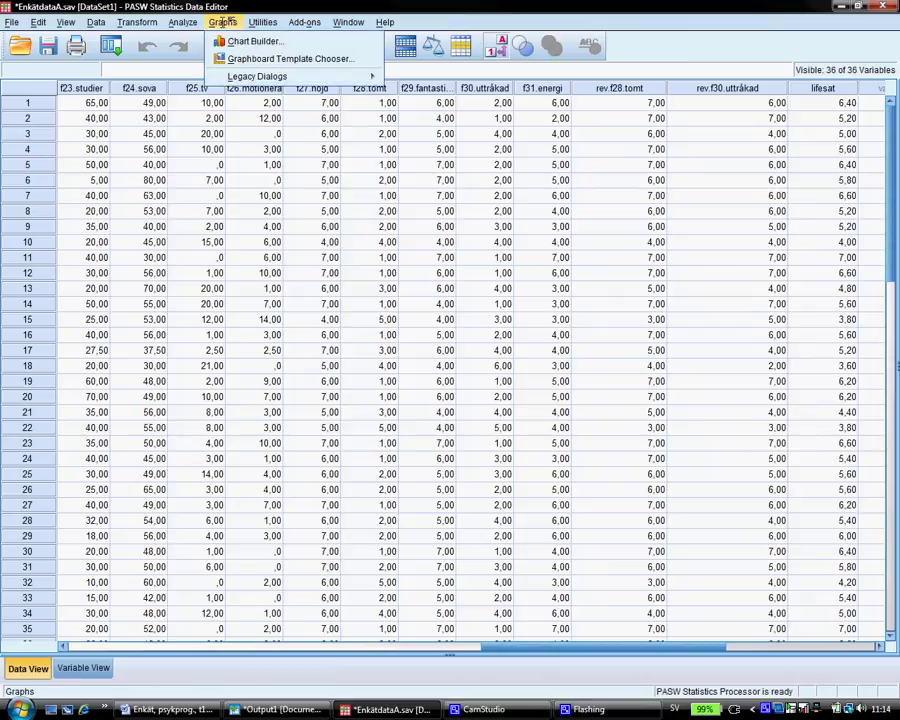
mouse_move(248, 76)
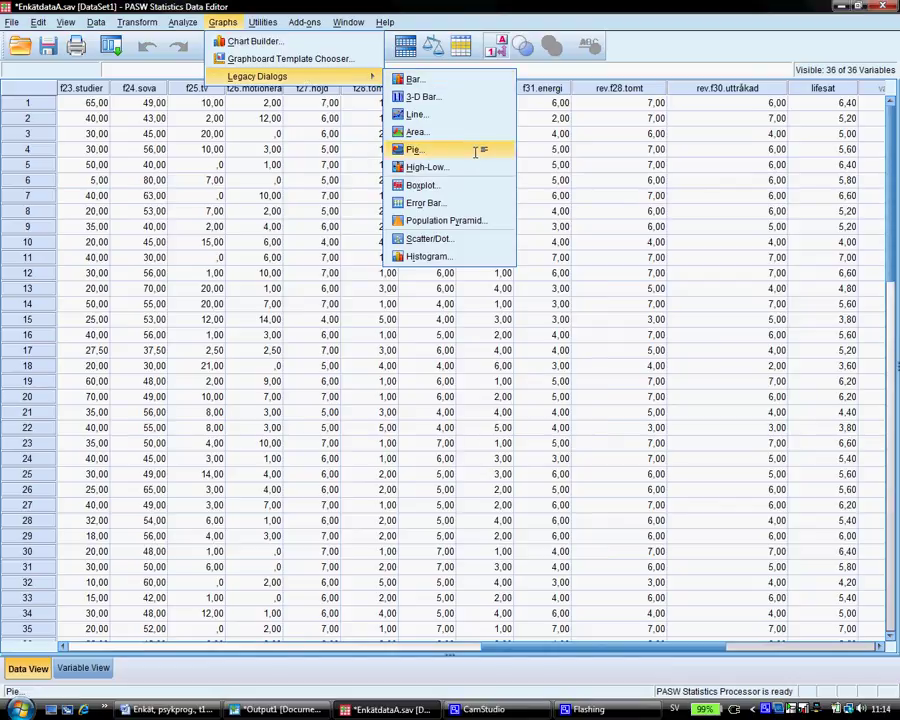
click(428, 257)
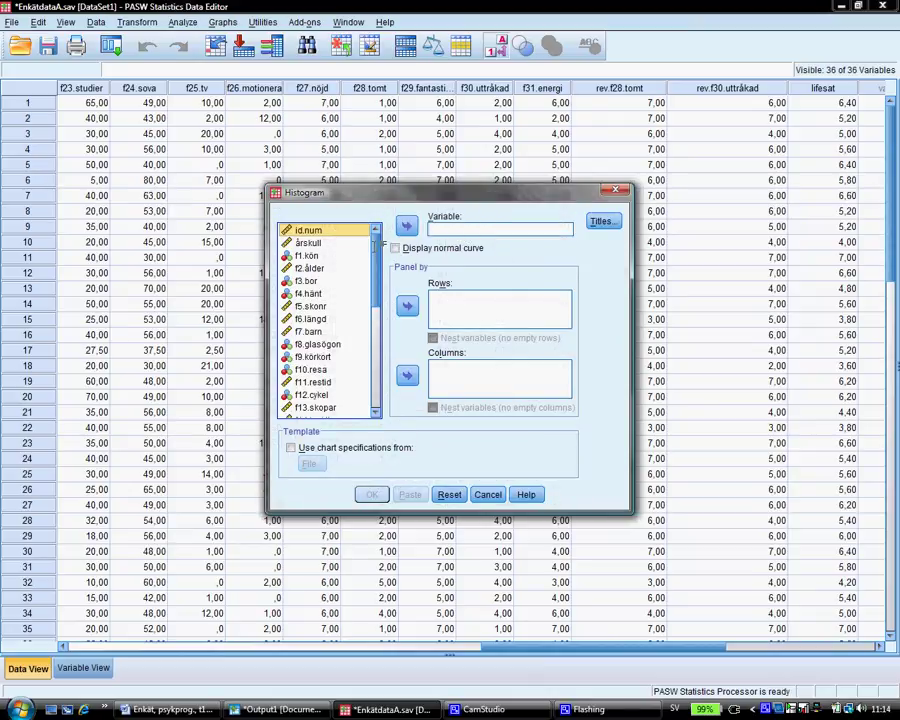
drag(383, 244, 381, 362)
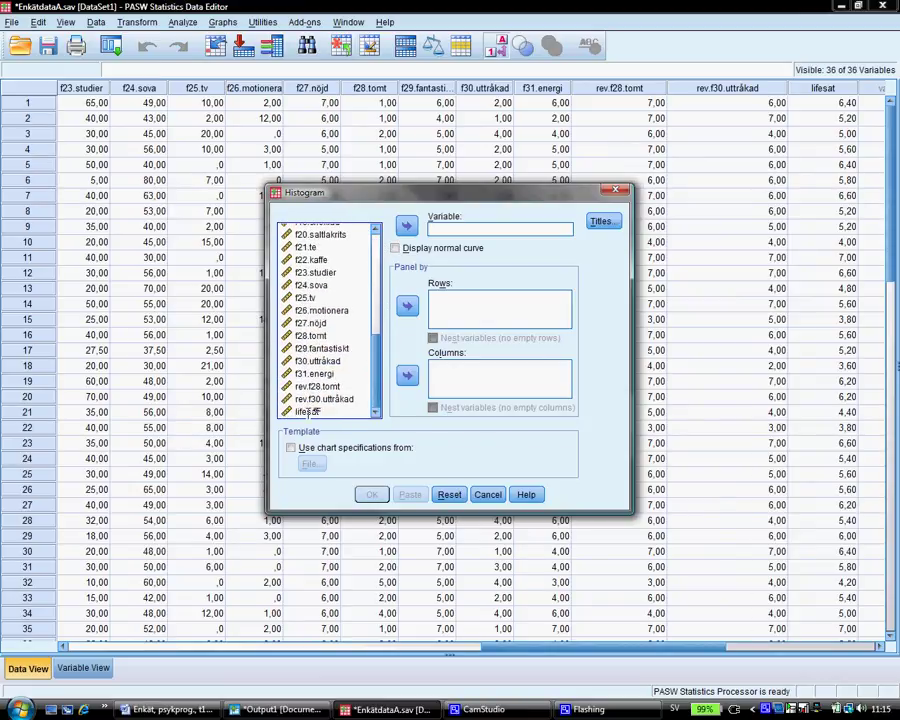
click(309, 412)
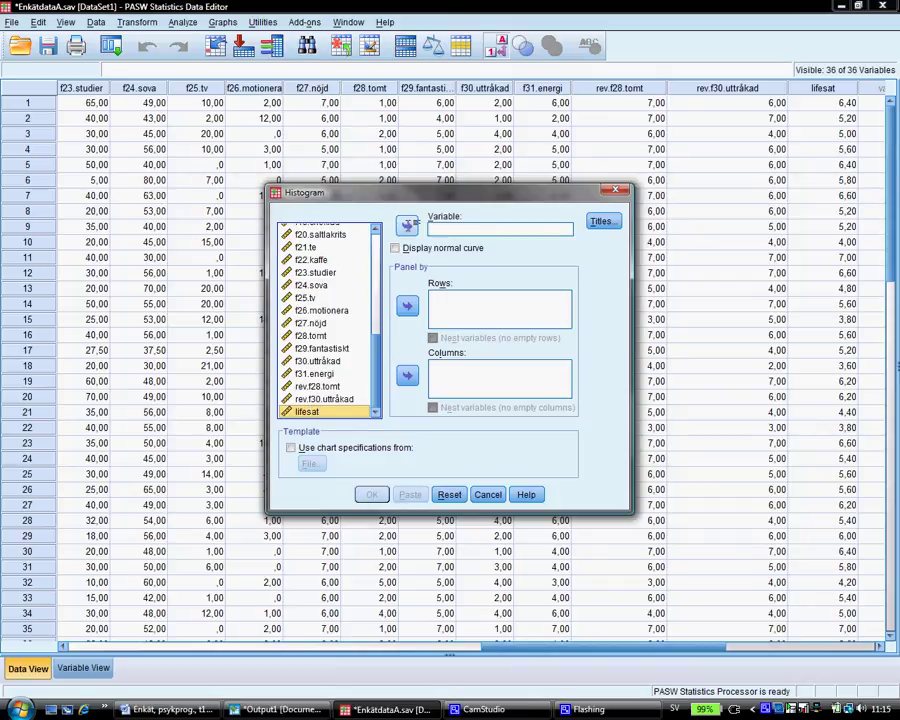
click(408, 225)
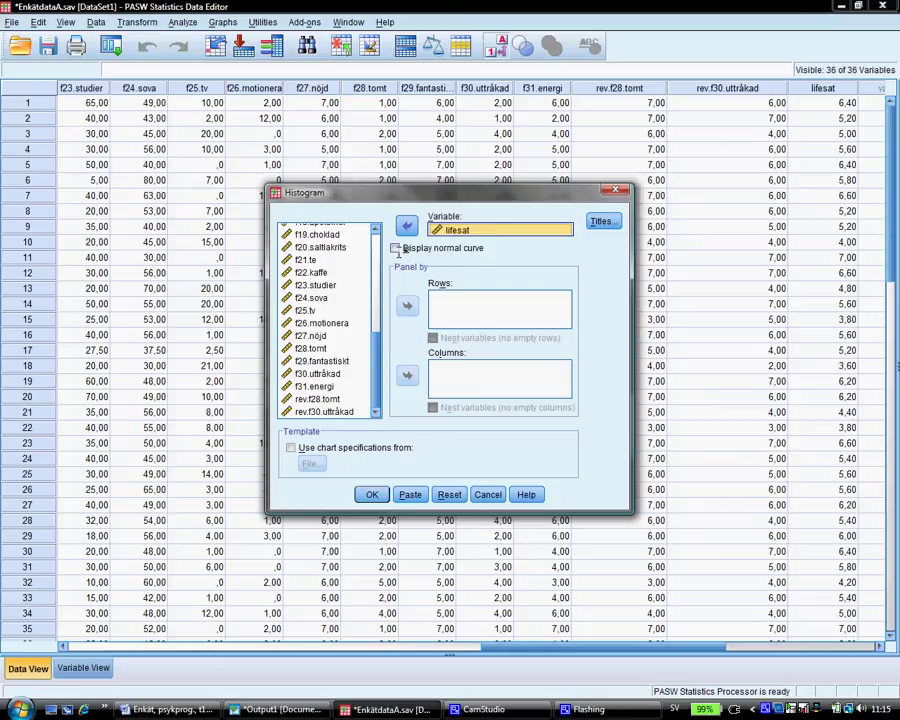
Include the normal curve in the lifesat histogram, generate the chart and bring it fully into view
click(396, 248)
click(397, 248)
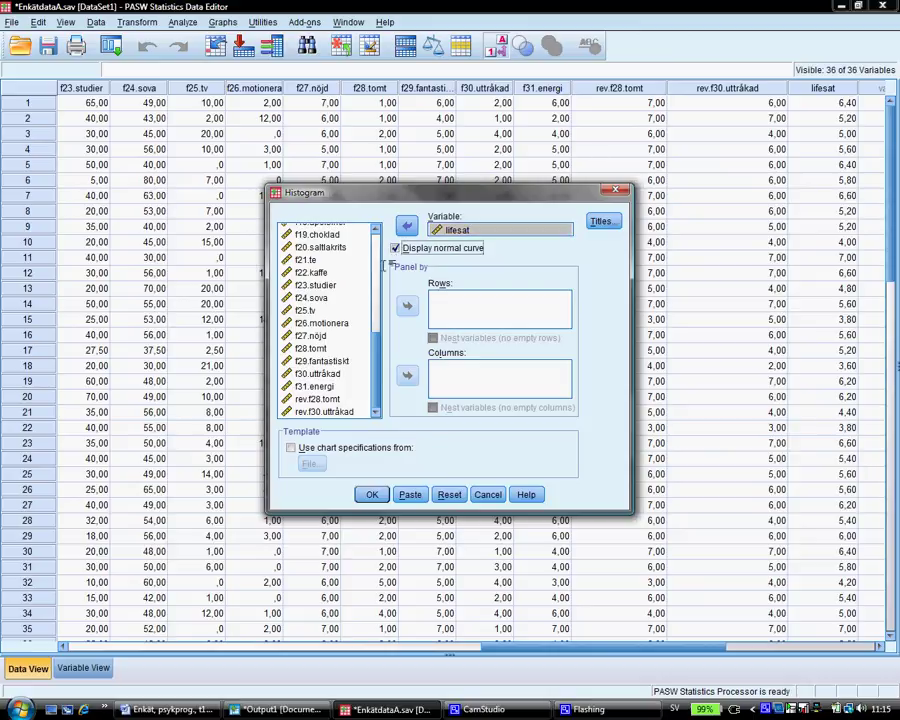
click(373, 494)
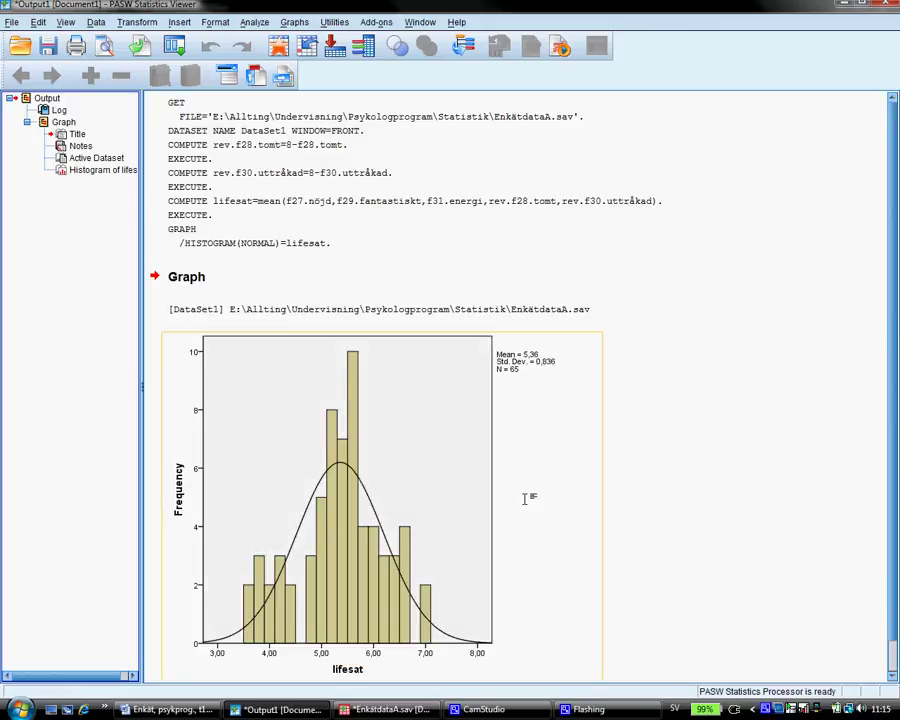
scroll(711, 517, down, 1)
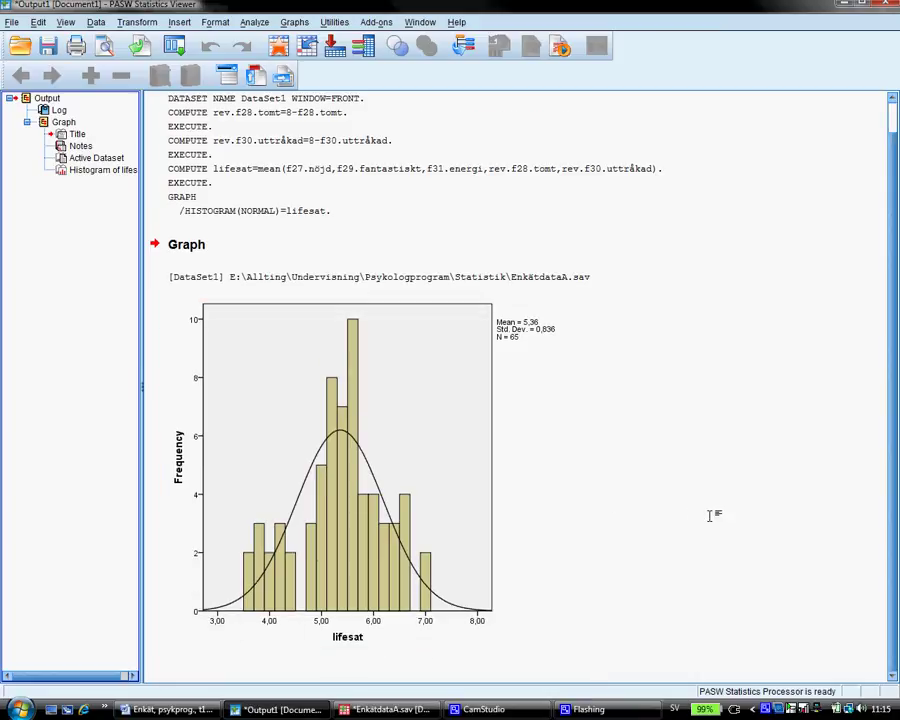